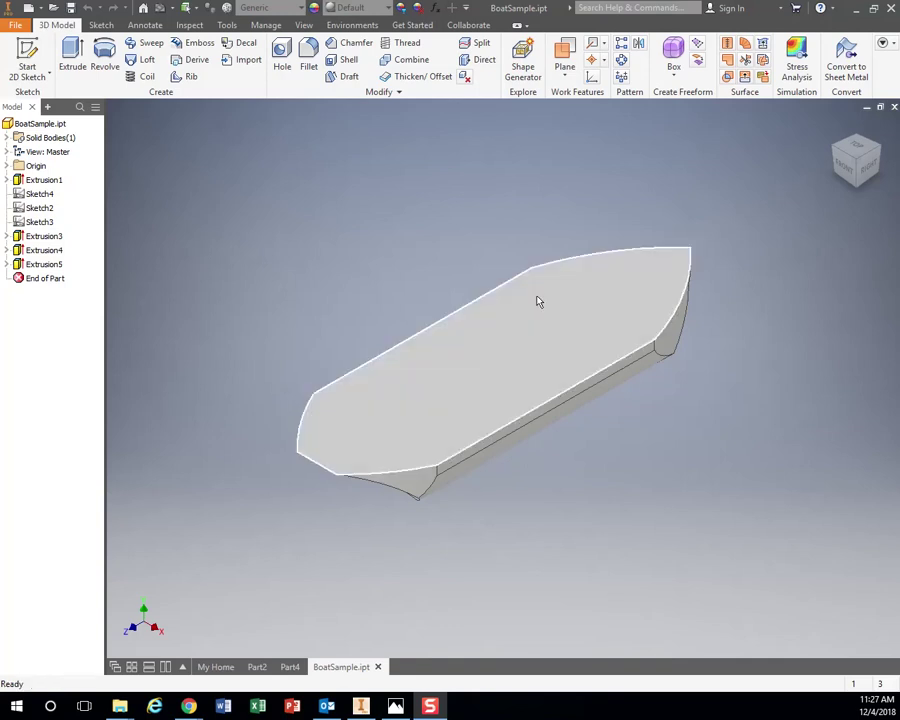
Step: Orbit the BoatSample hull to inspect it from another angle
{"action": "mouse_move", "coordinate": [733, 313]}
{"action": "middle_mouse_down", "text": "shift"}
{"action": "mouse_move", "coordinate": [586, 469]}
{"action": "mouse_move", "coordinate": [548, 468]}
{"action": "mouse_move", "coordinate": [556, 470]}
{"action": "mouse_move", "coordinate": [548, 492]}
{"action": "mouse_move", "coordinate": [540, 480]}
{"action": "middle_mouse_up", "text": "shift"}
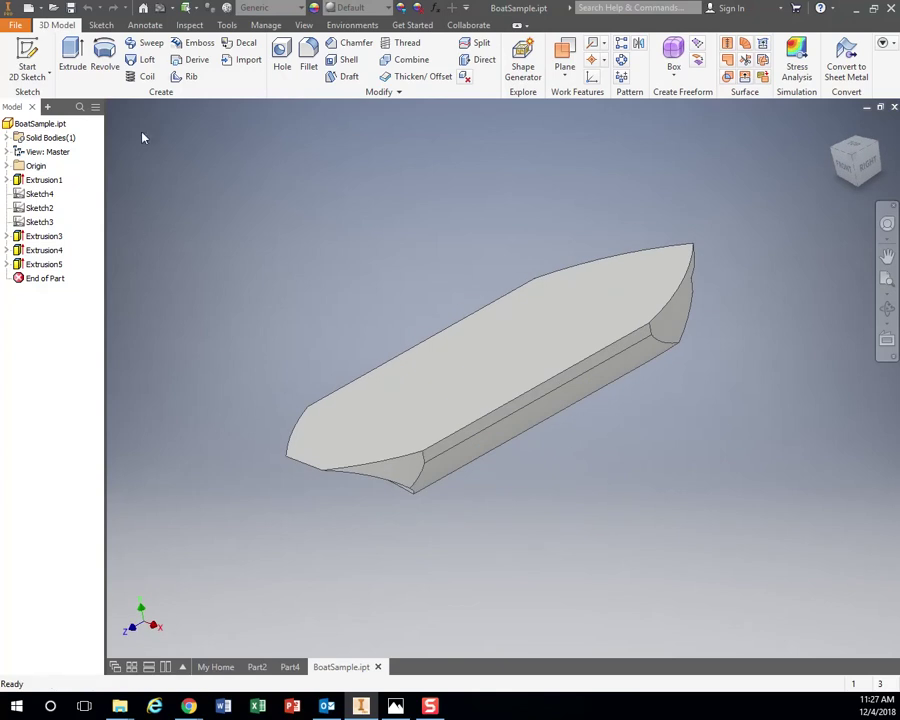
Step: Create a new drawing from the Metric ANSI (mm).idw template
{"action": "left_click", "coordinate": [16, 27]}
{"action": "left_click", "coordinate": [28, 70]}
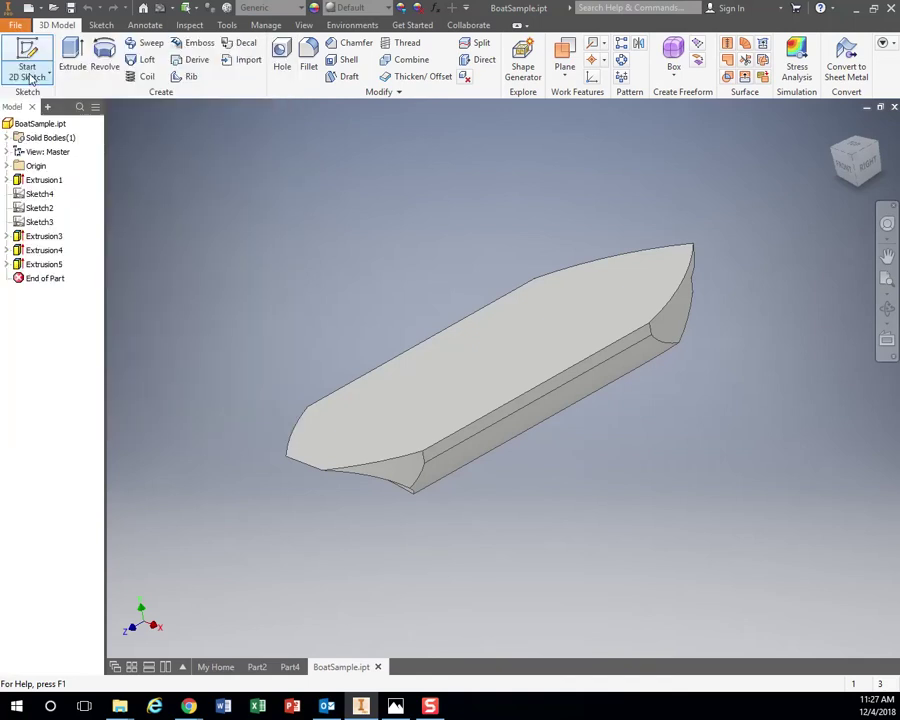
{"action": "left_click", "coordinate": [138, 178]}
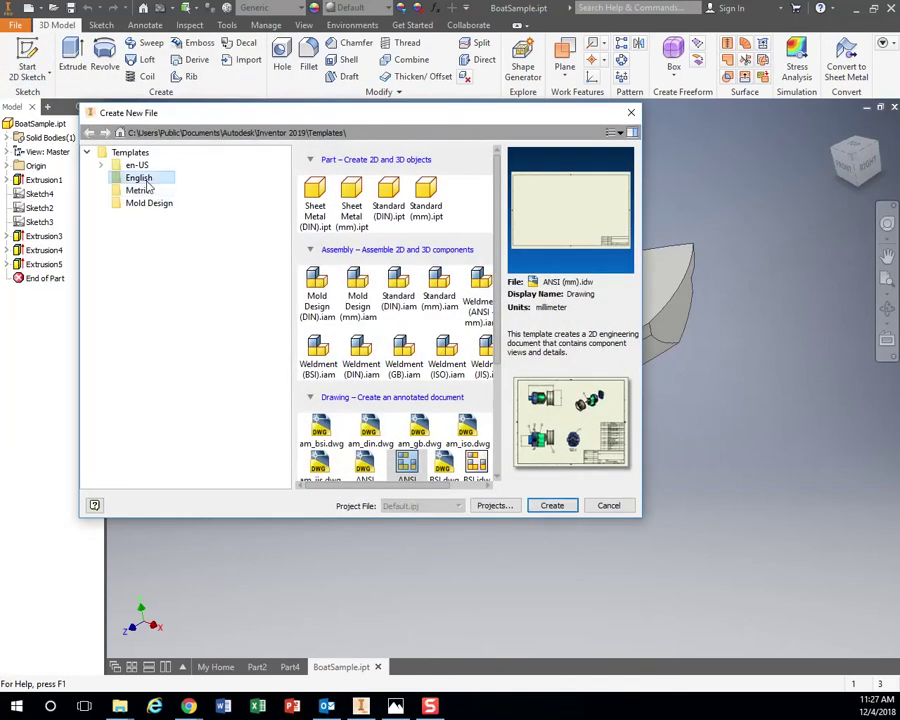
{"action": "left_click", "coordinate": [139, 191]}
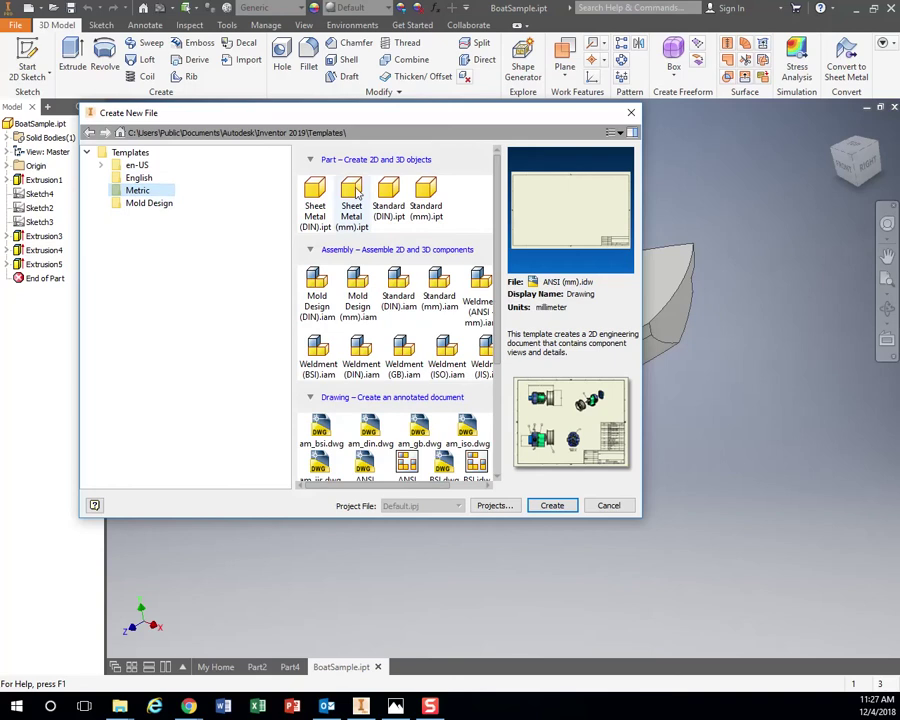
{"action": "scroll", "coordinate": [425, 245], "scroll_direction": "down", "scroll_amount": 1}
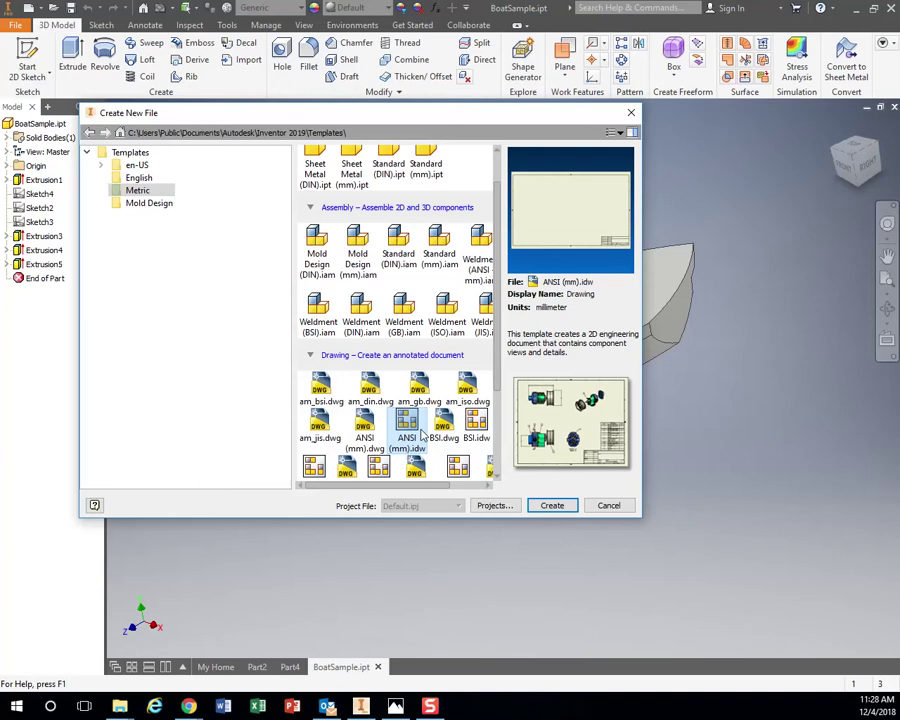
{"action": "left_click", "coordinate": [550, 505]}
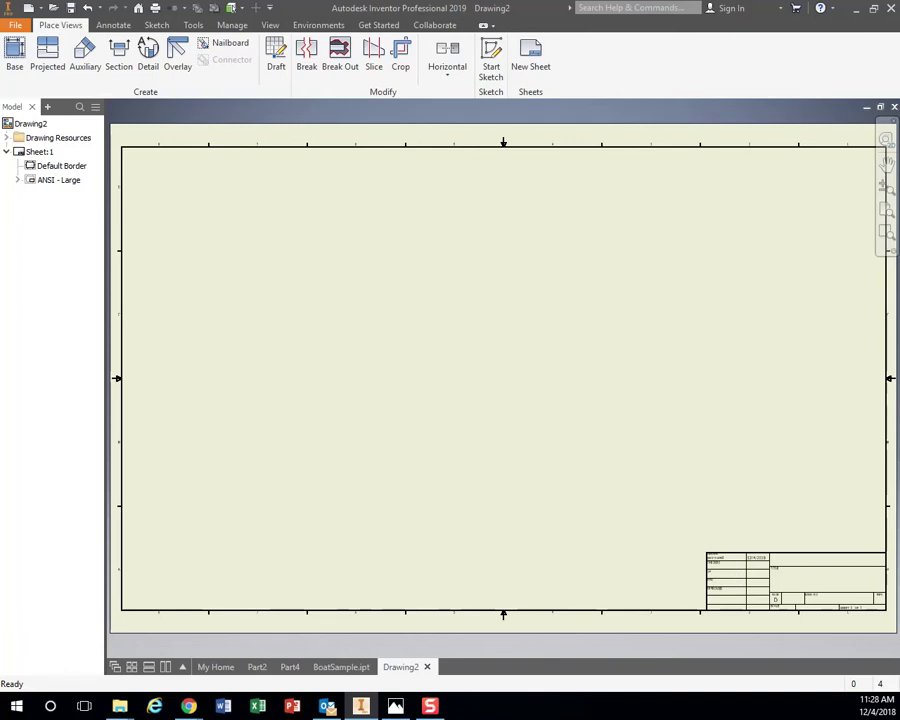
Step: Delete the Default Border and the ANSI - Large title block from Sheet:1
{"action": "right_click", "coordinate": [64, 166]}
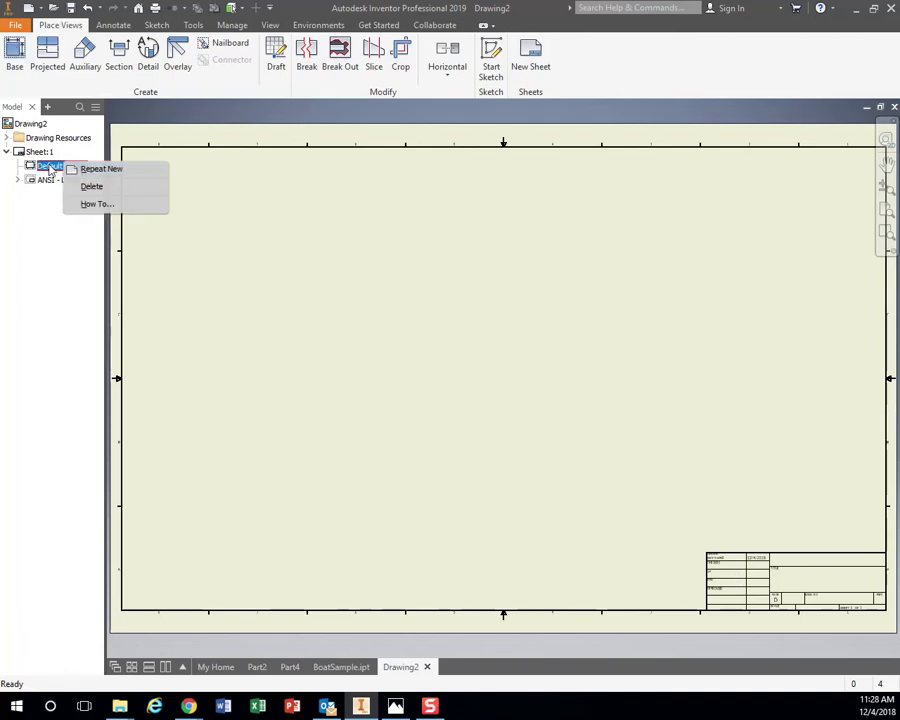
{"action": "left_click", "coordinate": [90, 187]}
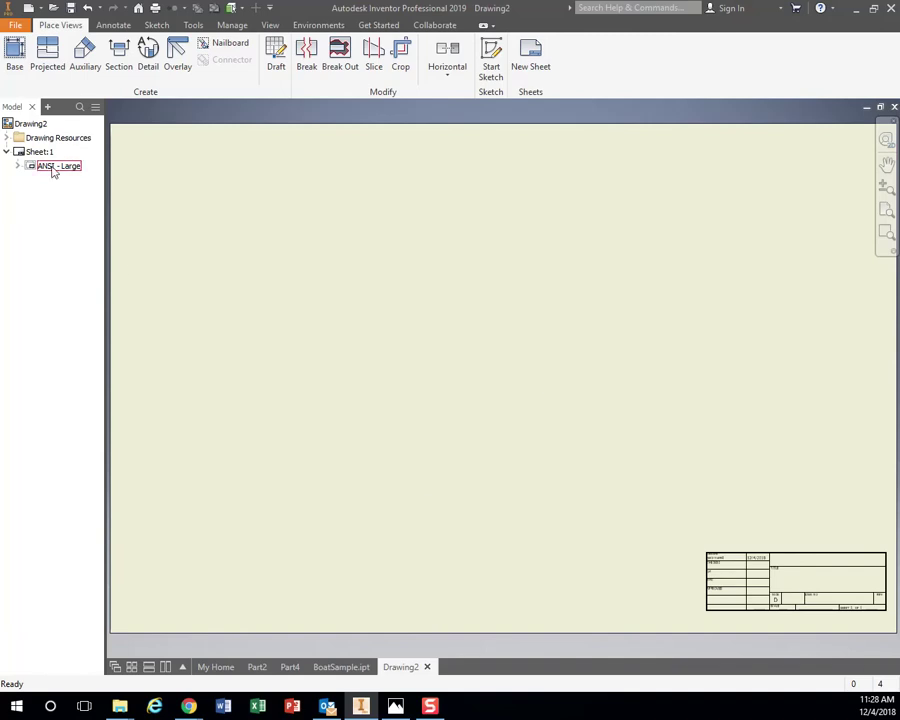
{"action": "right_click", "coordinate": [56, 166]}
{"action": "left_click", "coordinate": [84, 187]}
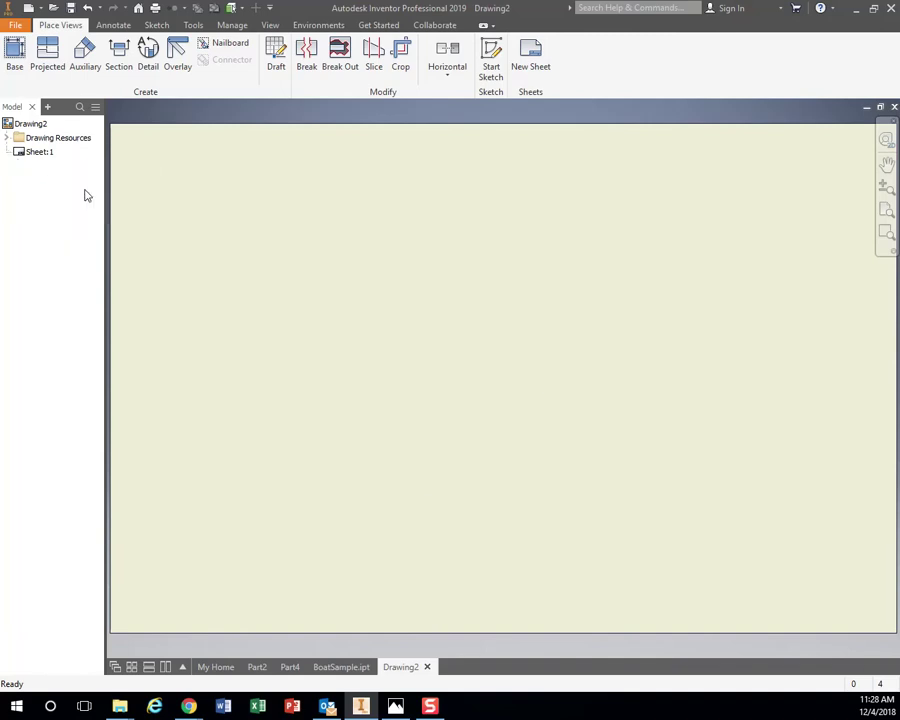
{"action": "scroll", "coordinate": [430, 277], "scroll_direction": "up", "scroll_amount": 2}
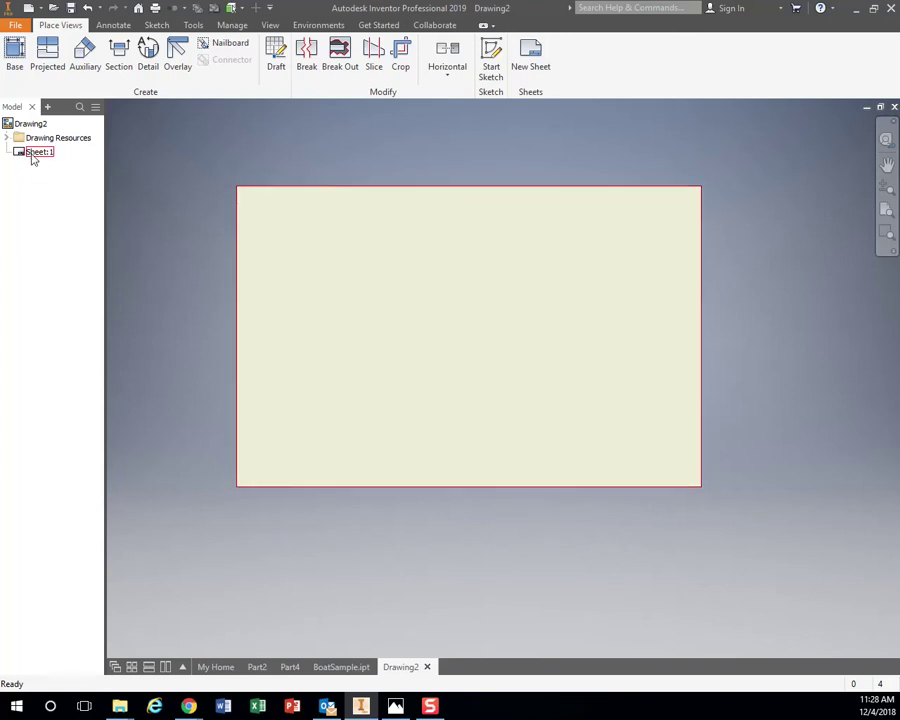
Step: Change Sheet:1 to size A (11 × 8.5 landscape) through Edit Sheet
{"action": "right_click", "coordinate": [34, 155]}
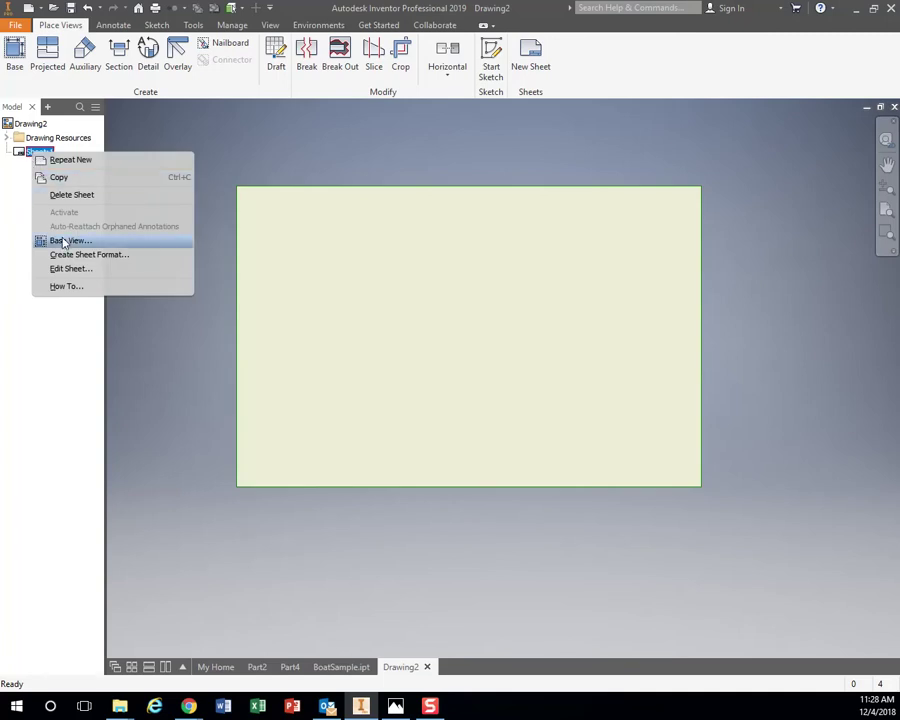
{"action": "left_click", "coordinate": [68, 268]}
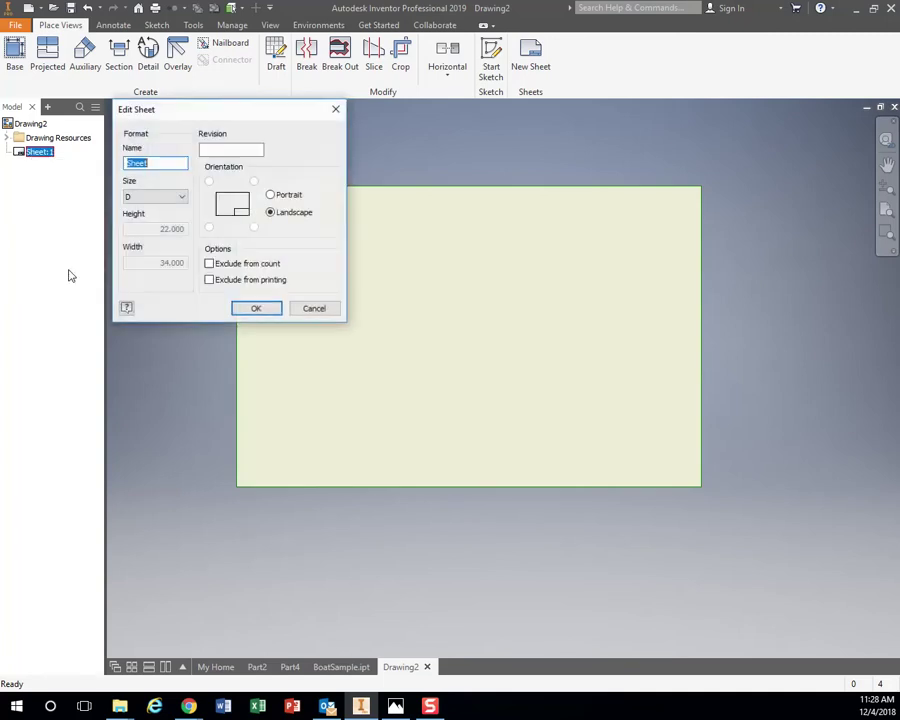
{"action": "left_click", "coordinate": [178, 198]}
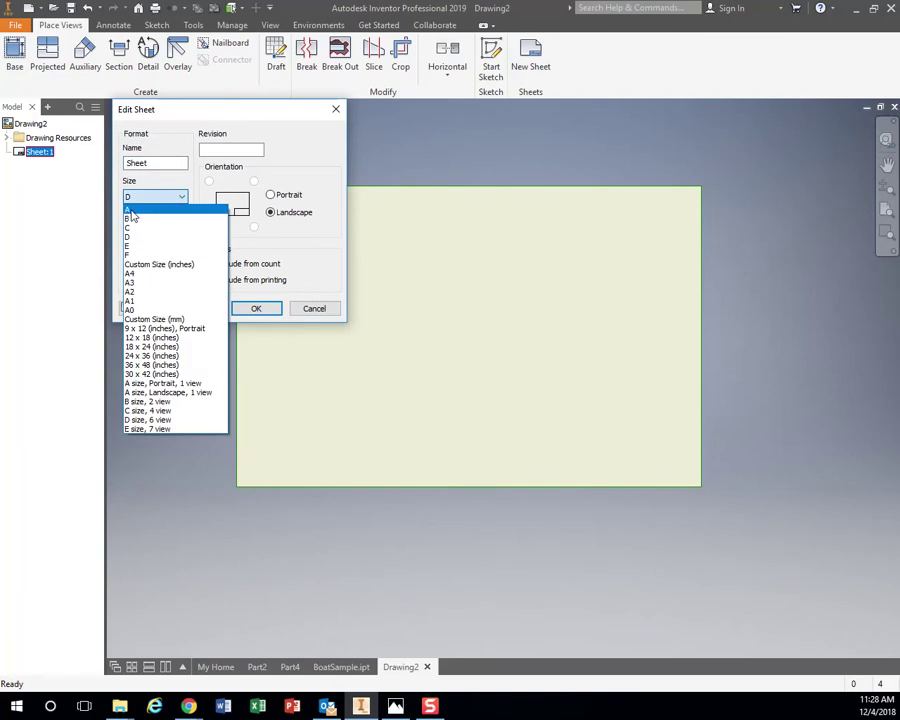
{"action": "left_click", "coordinate": [131, 212]}
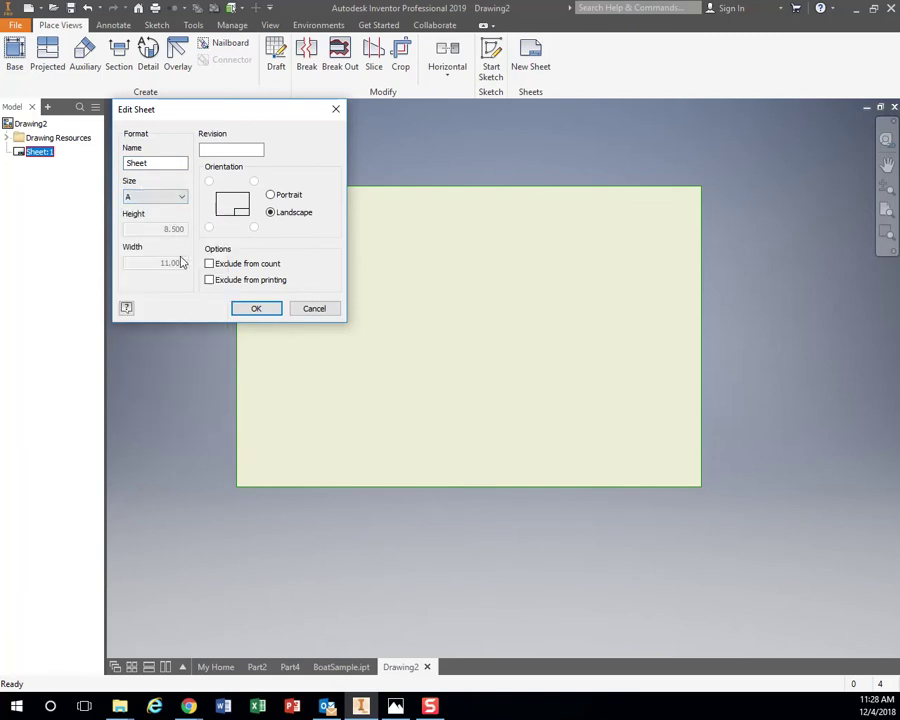
{"action": "left_click", "coordinate": [256, 309]}
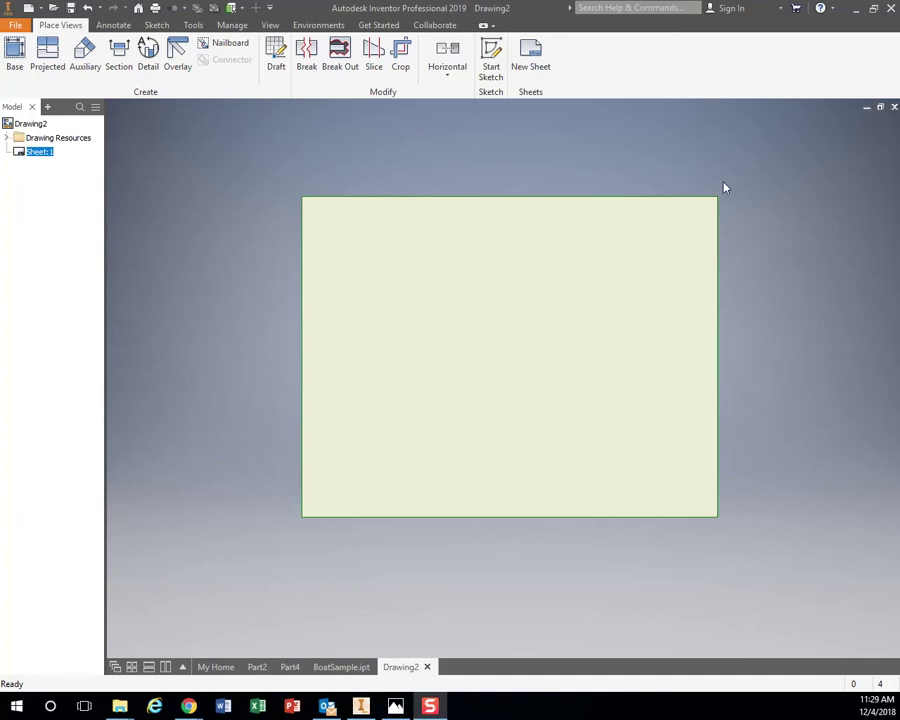
Step: Start a base view with H:\Boats\BoatSample.ipt as the source model, backing out of Part4
{"action": "left_click", "coordinate": [13, 52]}
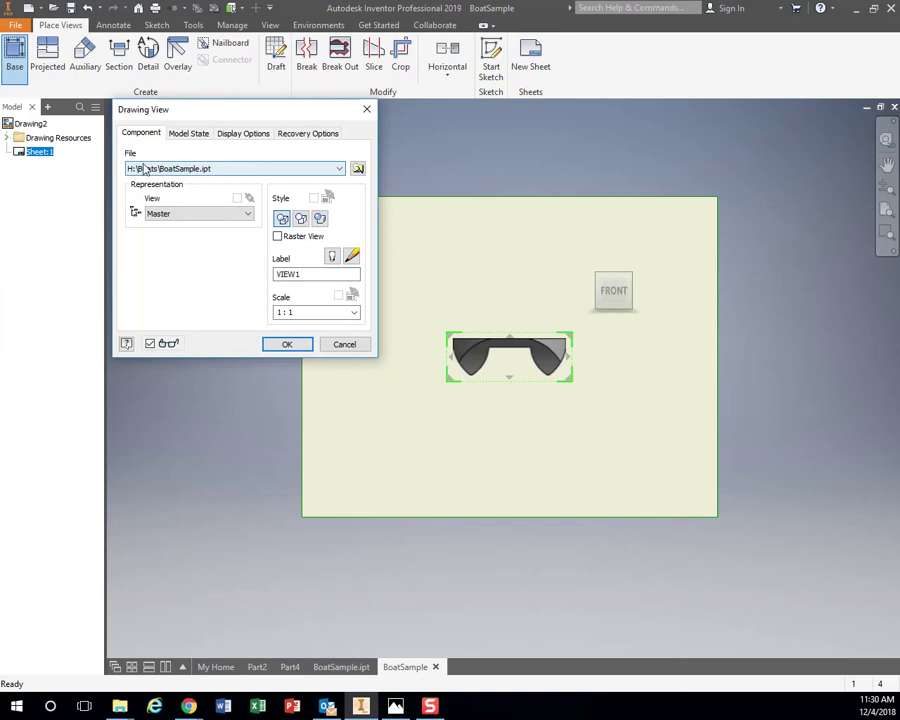
{"action": "left_click", "coordinate": [339, 168]}
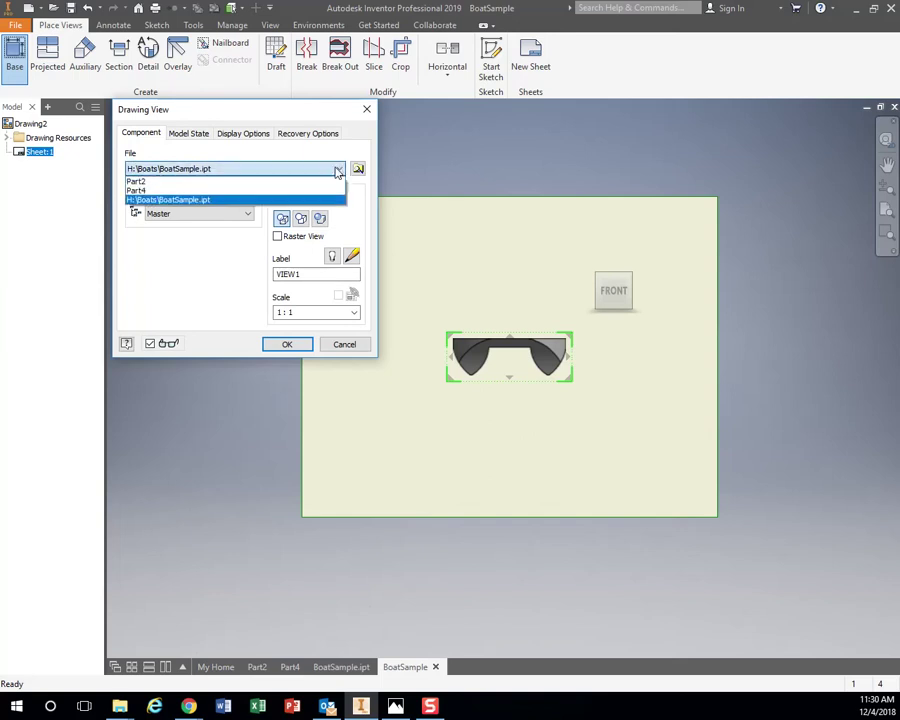
{"action": "left_click", "coordinate": [230, 190]}
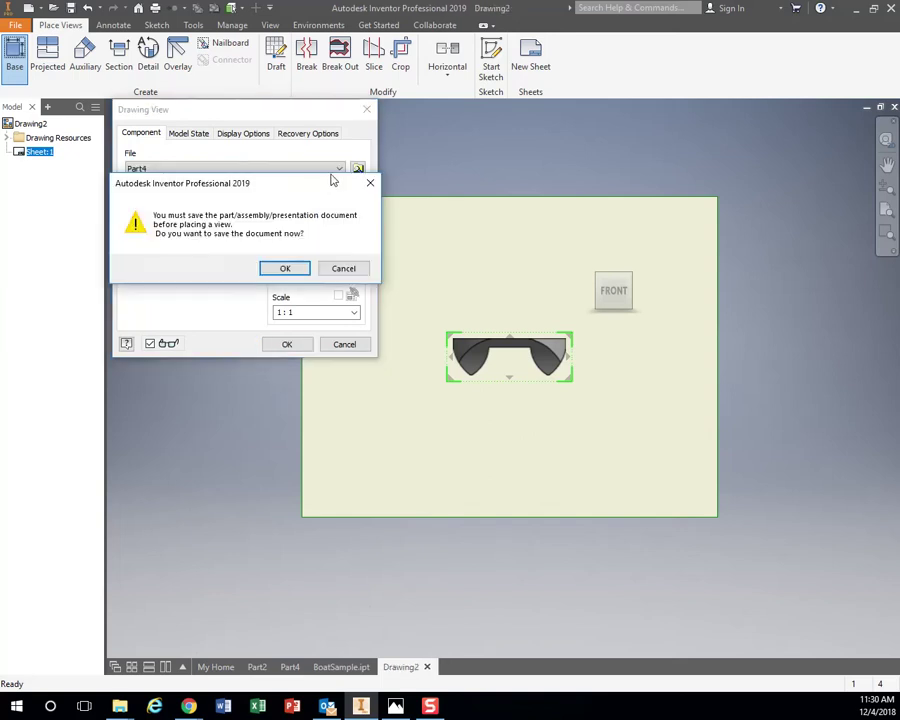
{"action": "left_click", "coordinate": [343, 266]}
{"action": "left_click", "coordinate": [330, 168]}
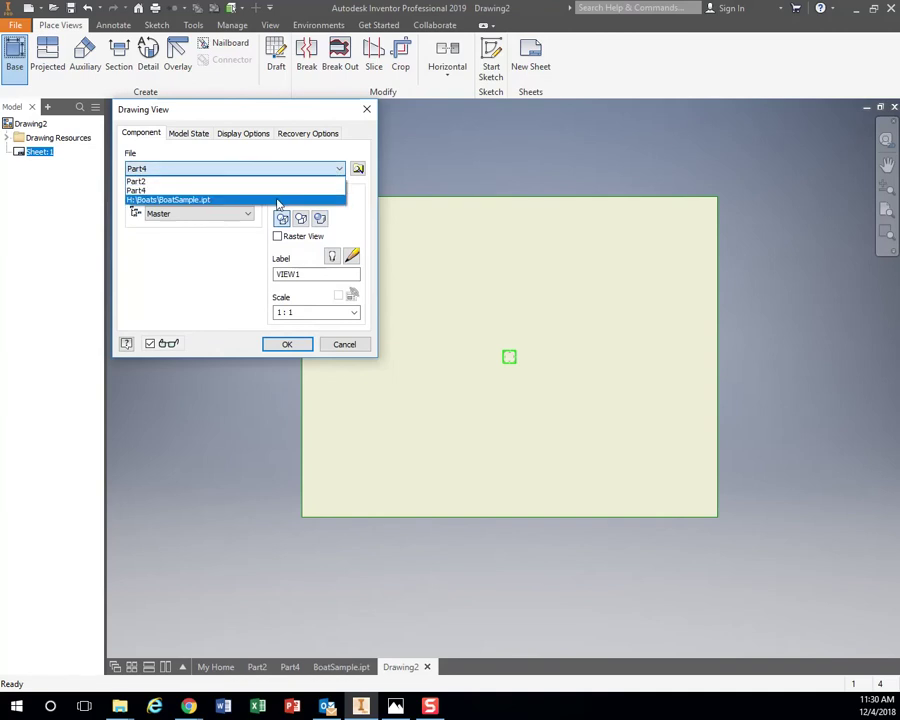
{"action": "left_click", "coordinate": [270, 198]}
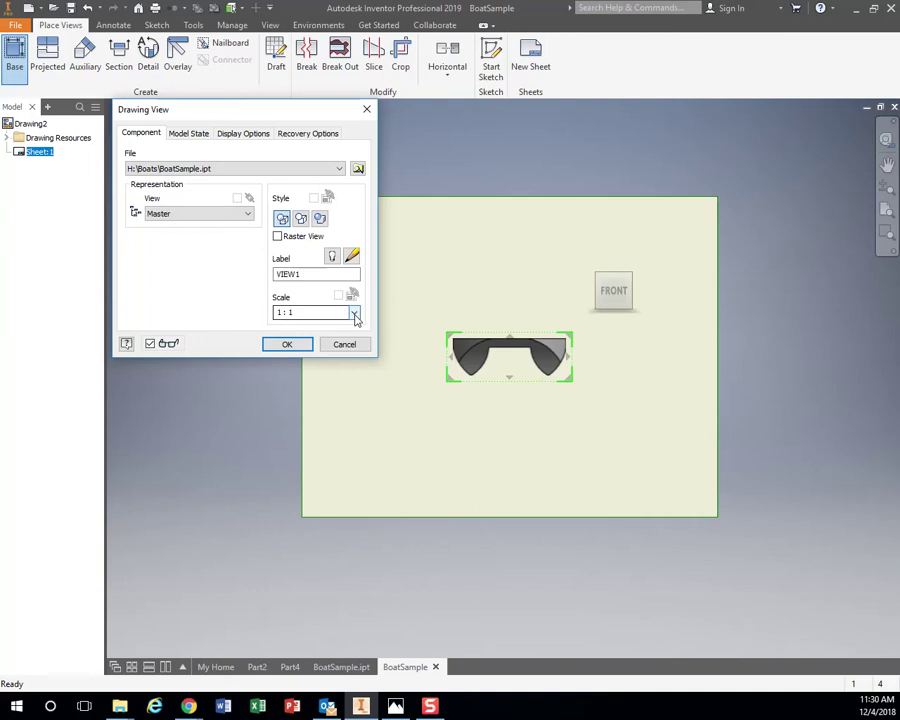
Step: Set the base view to 1:2 scale and Shaded, and move it to the sheet's lower left
{"action": "left_click", "coordinate": [355, 313]}
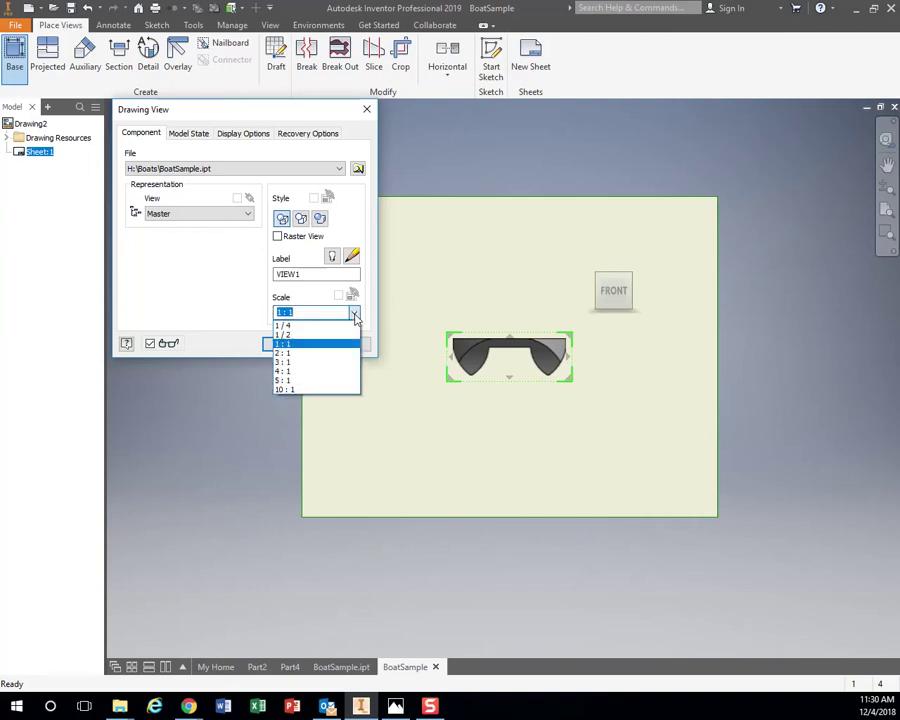
{"action": "left_click", "coordinate": [290, 334]}
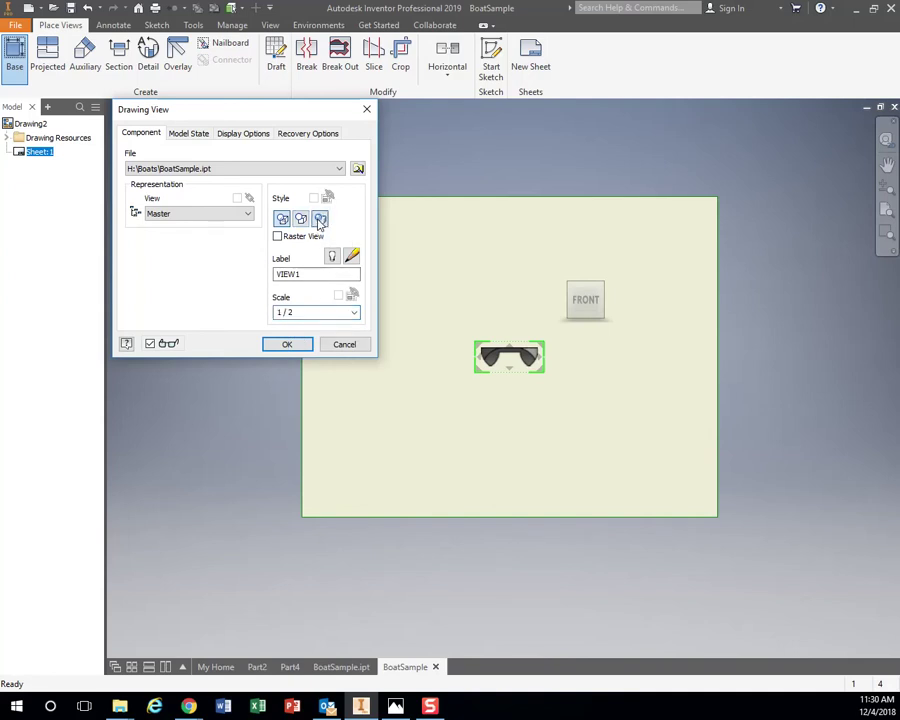
{"action": "left_click", "coordinate": [302, 222]}
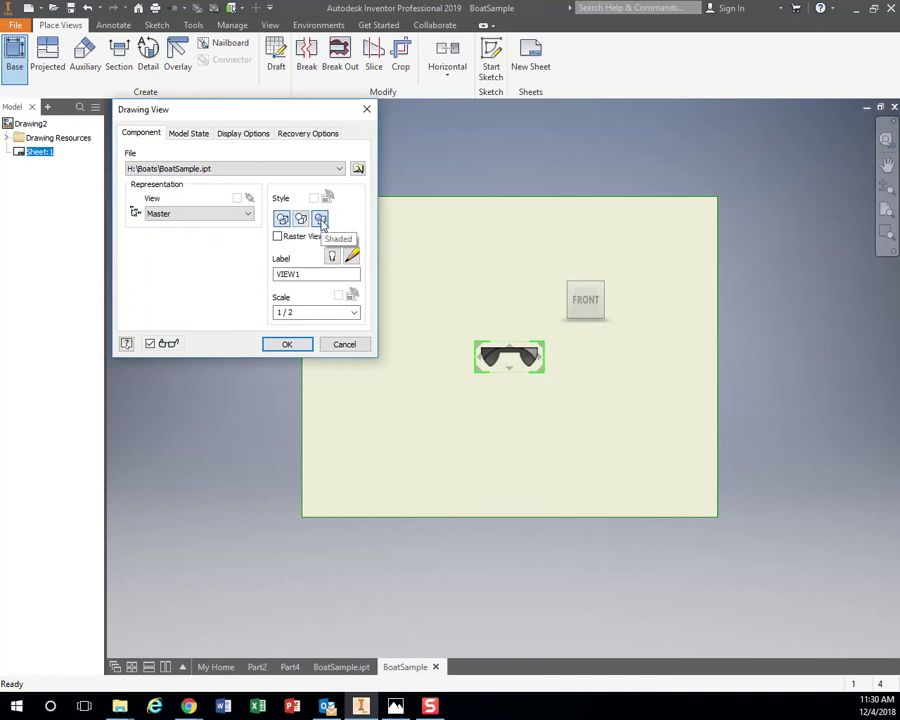
{"action": "left_click", "coordinate": [321, 224]}
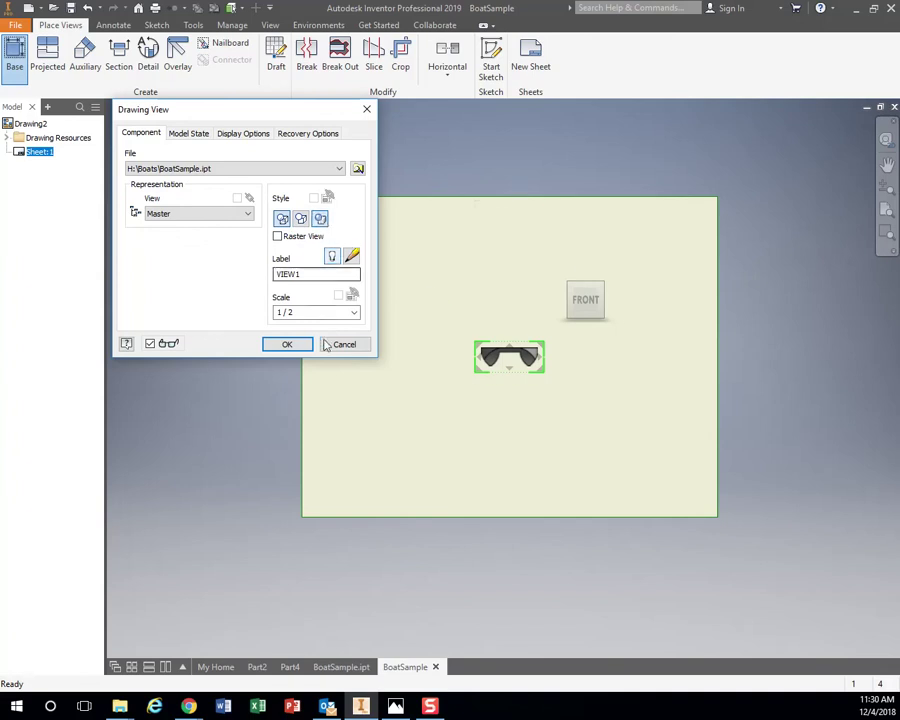
{"action": "left_click", "coordinate": [505, 363]}
{"action": "left_click_drag", "start_coordinate": [493, 358], "coordinate": [362, 447]}
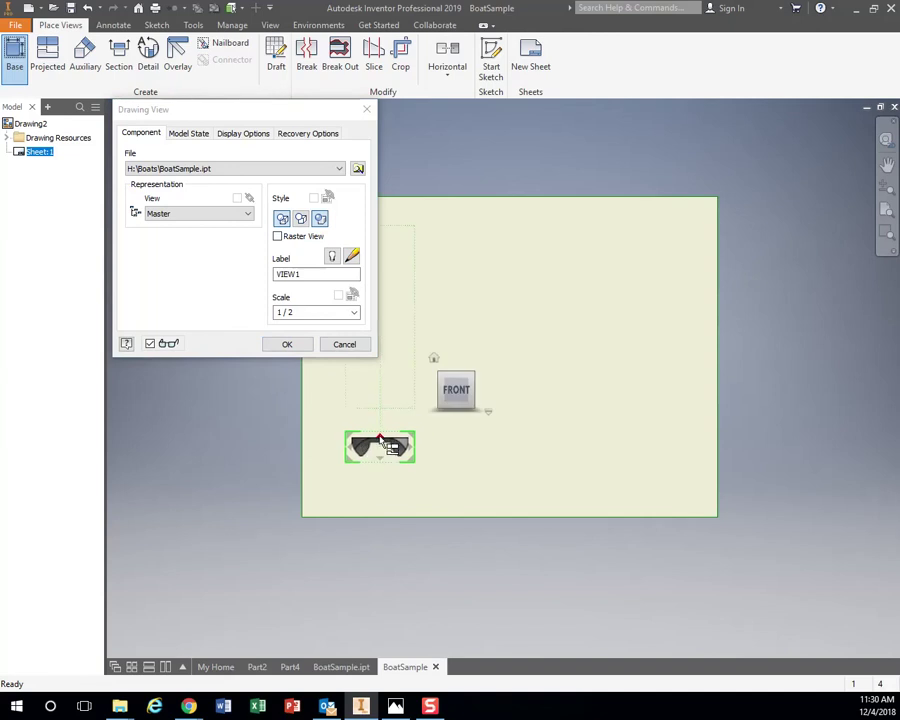
Step: Place top, side and isometric projected views around the front view
{"action": "left_click", "coordinate": [381, 441]}
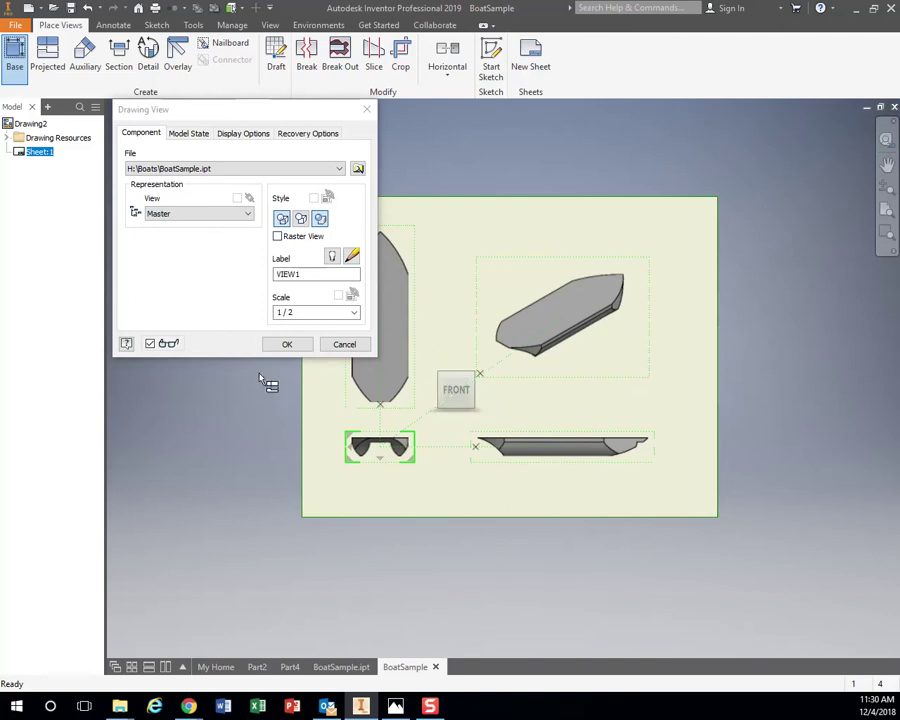
{"action": "left_click", "coordinate": [295, 344]}
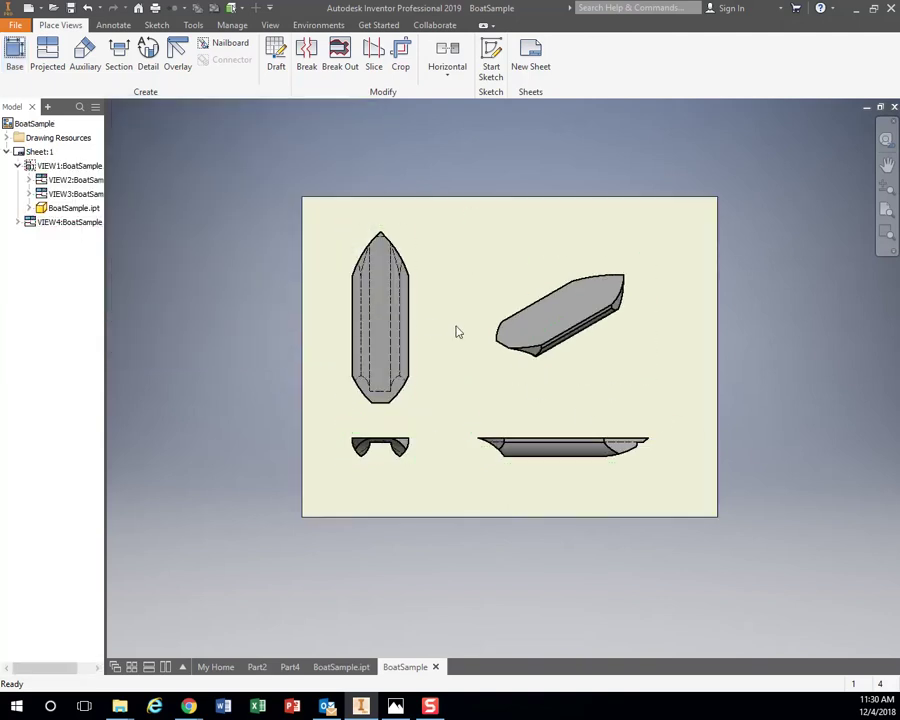
Step: Add the 230 overall length and 76 end-view width dimensions
{"action": "left_click", "coordinate": [113, 26]}
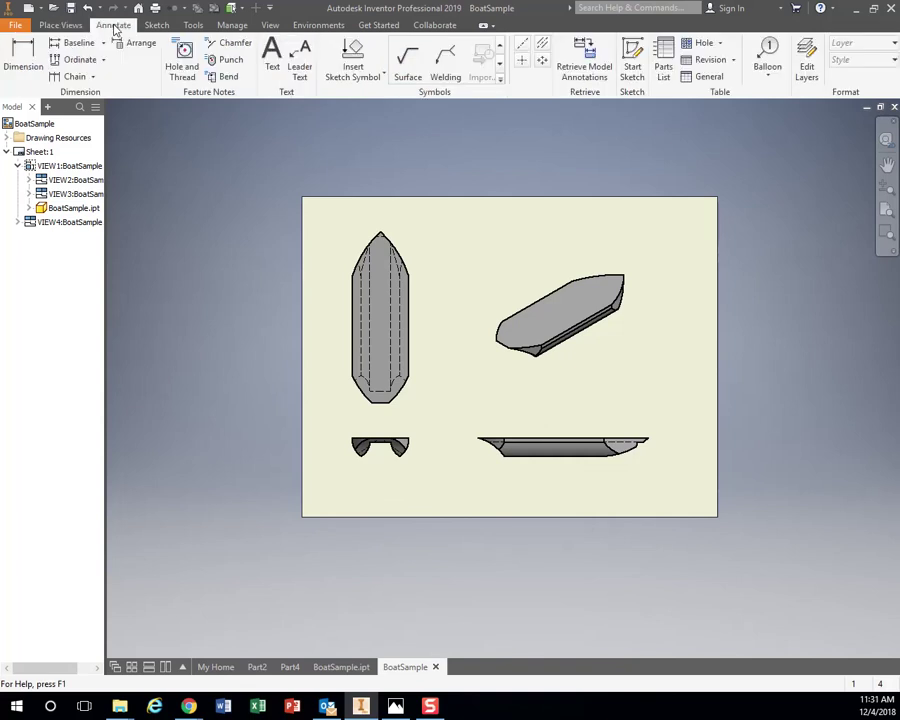
{"action": "left_click", "coordinate": [30, 72]}
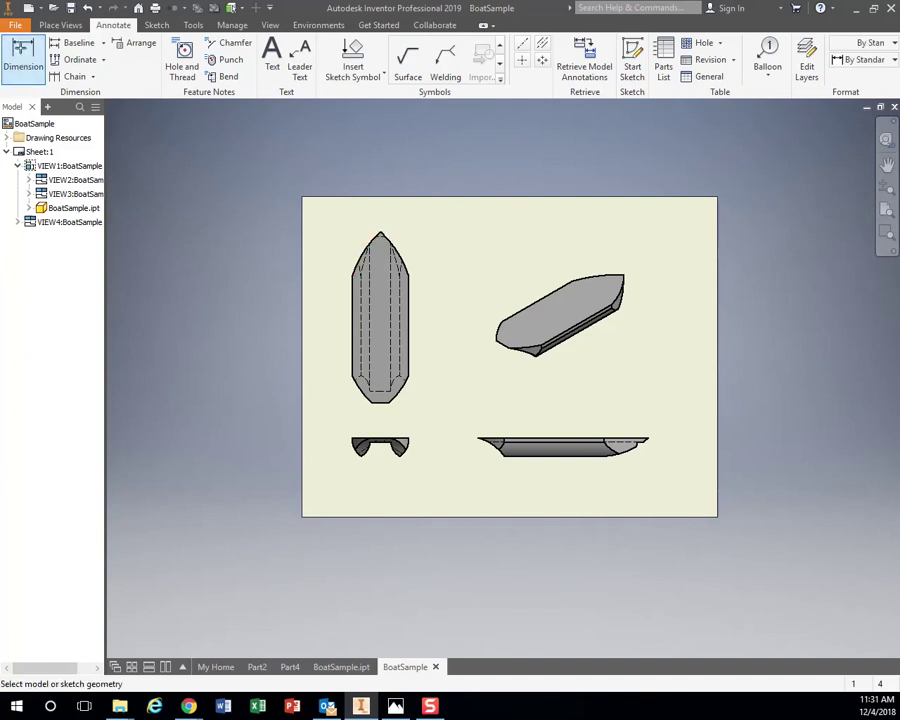
{"action": "left_click", "coordinate": [369, 247]}
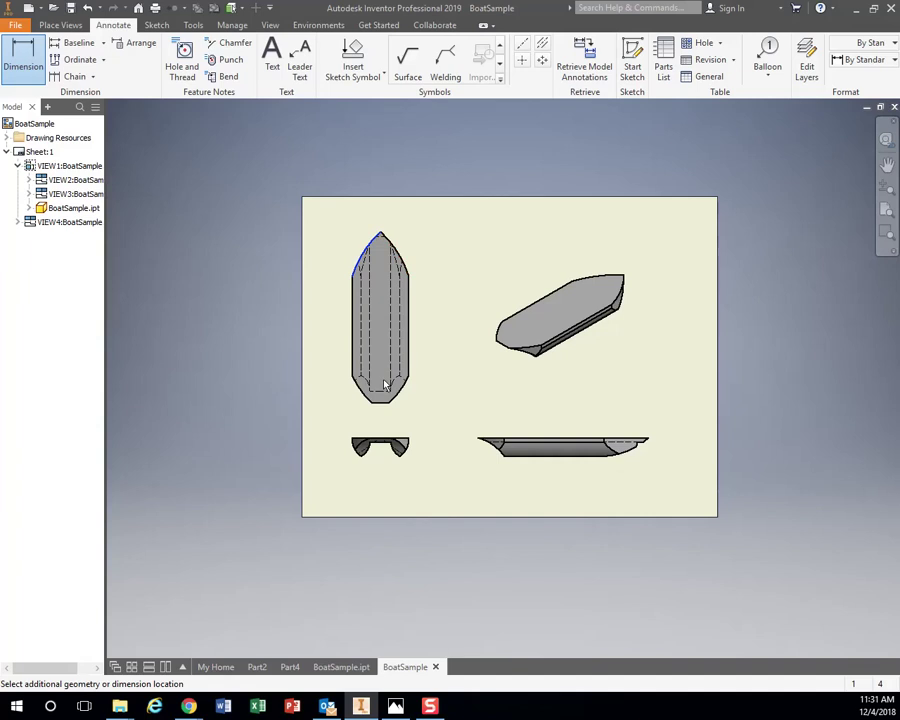
{"action": "left_click", "coordinate": [380, 404]}
{"action": "left_click", "coordinate": [338, 382]}
{"action": "left_click", "coordinate": [428, 352]}
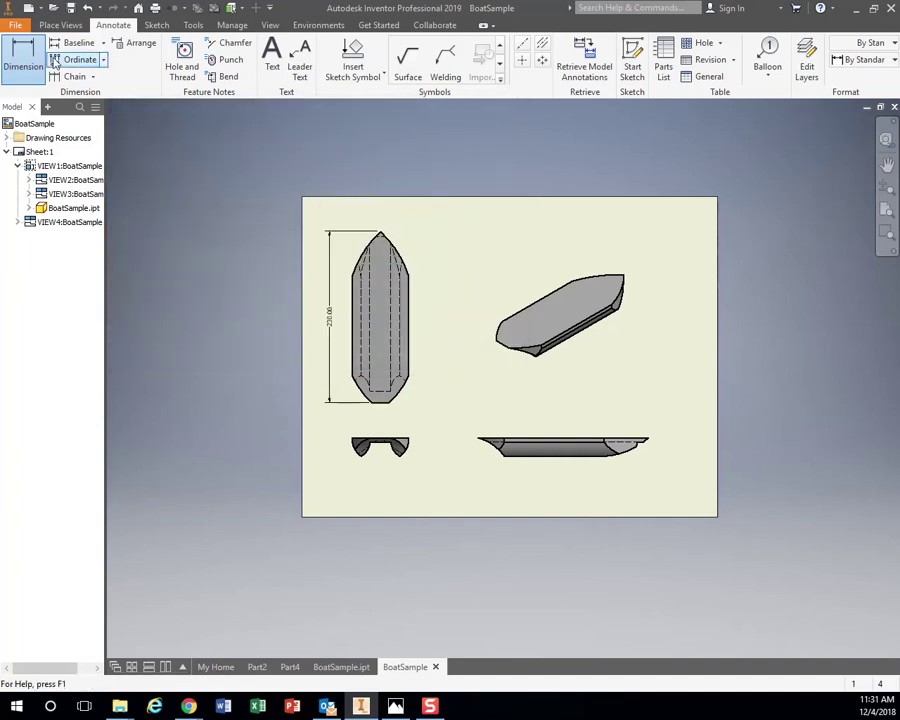
{"action": "left_click", "coordinate": [352, 441]}
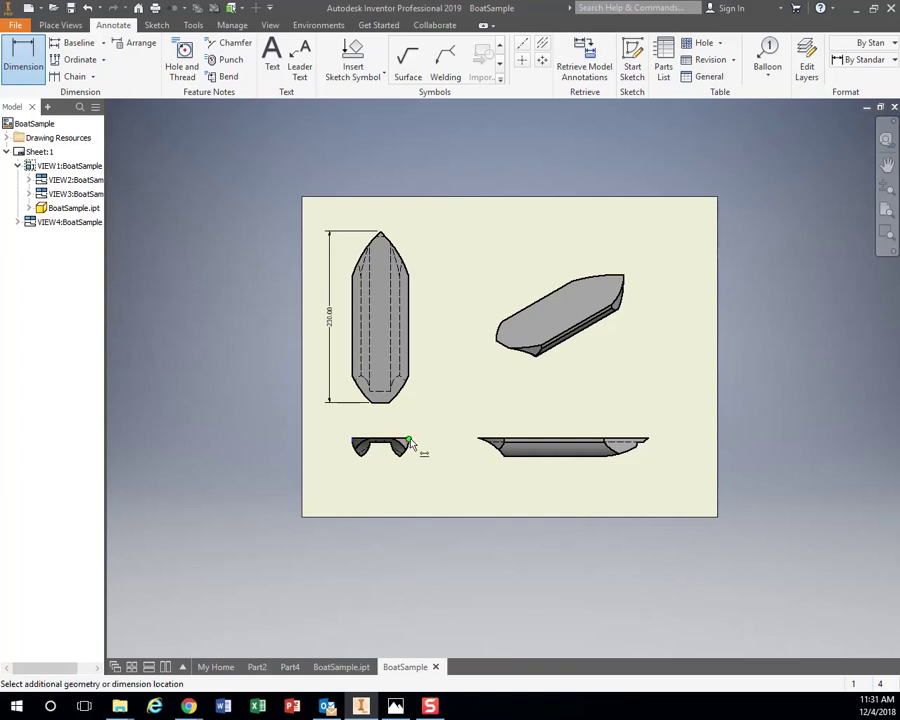
{"action": "left_click", "coordinate": [409, 442]}
{"action": "left_click", "coordinate": [424, 478]}
{"action": "left_click", "coordinate": [420, 351]}
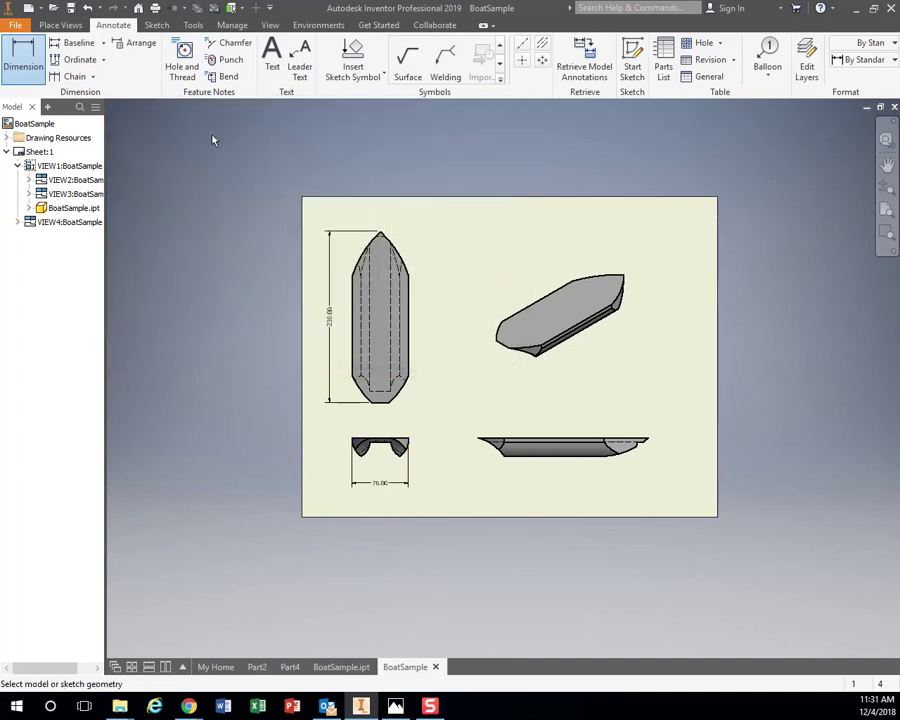
Step: Add the 25 side-view height plus 60 bow and 36 stern tip lengths
{"action": "left_click", "coordinate": [556, 438]}
{"action": "left_click", "coordinate": [568, 460]}
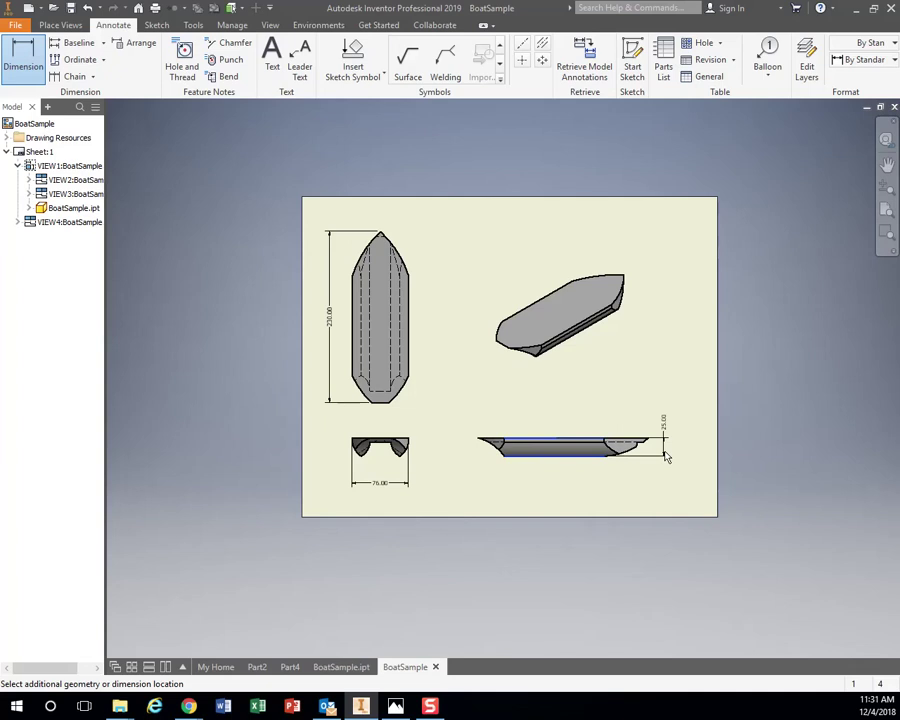
{"action": "left_click", "coordinate": [424, 350]}
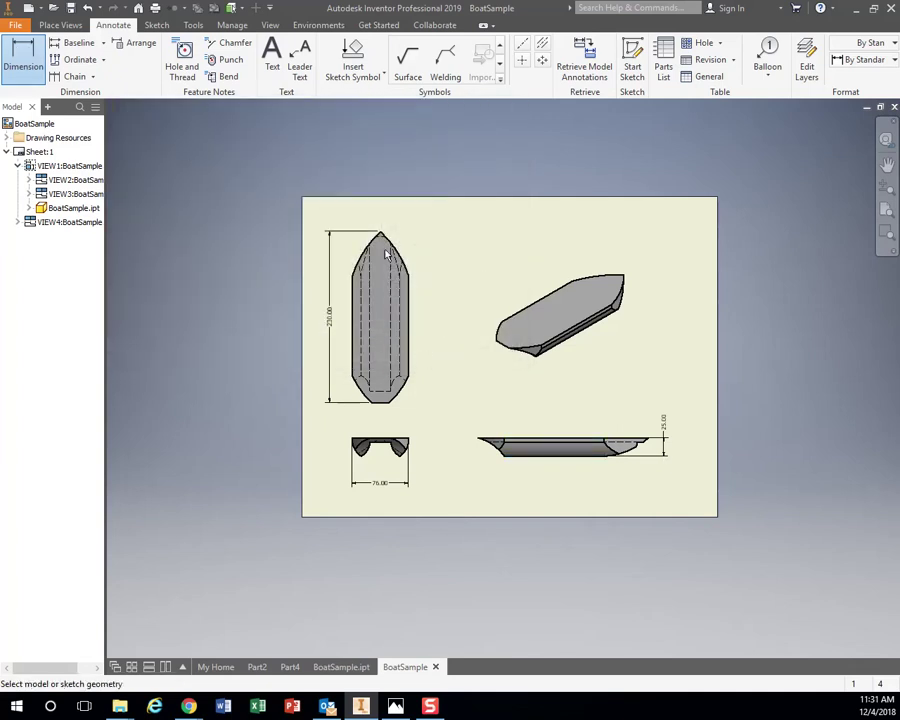
{"action": "left_click", "coordinate": [351, 274]}
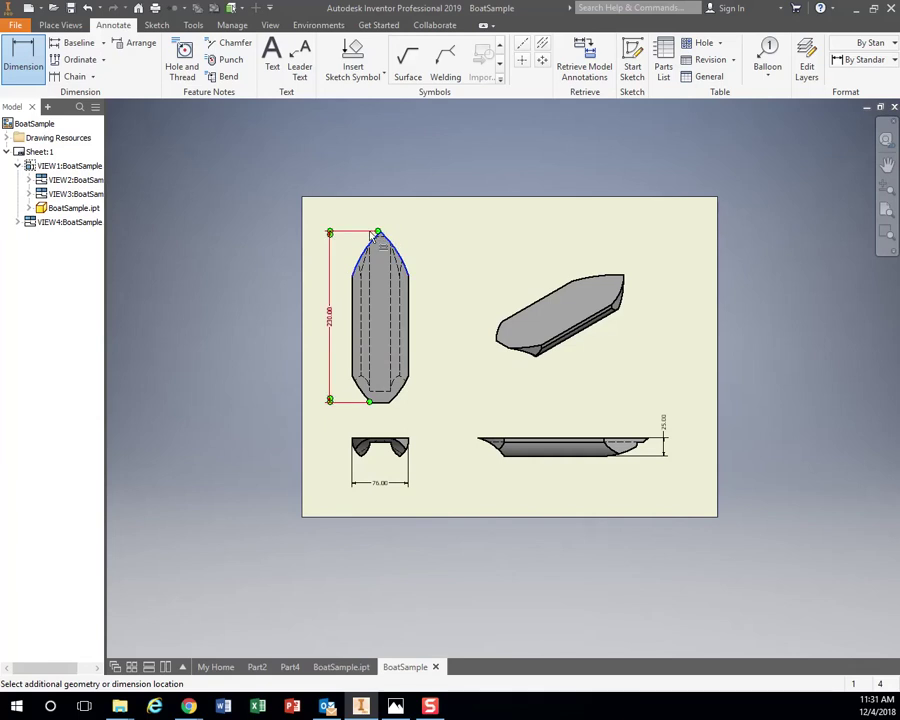
{"action": "left_click", "coordinate": [432, 246]}
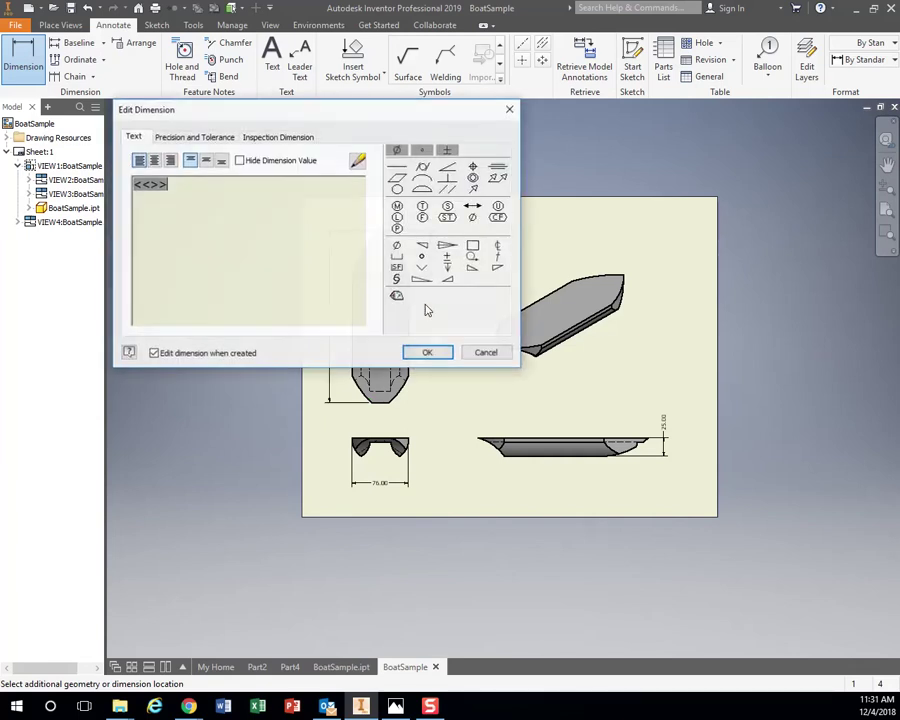
{"action": "left_click", "coordinate": [424, 351]}
{"action": "left_click", "coordinate": [392, 396]}
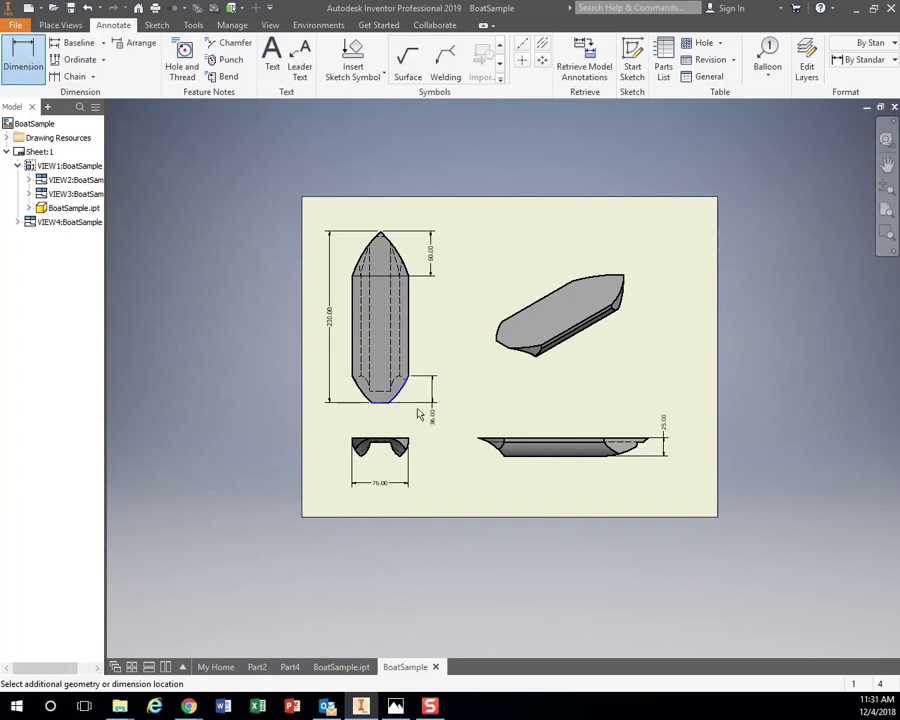
{"action": "left_click", "coordinate": [419, 415]}
{"action": "left_click", "coordinate": [410, 351]}
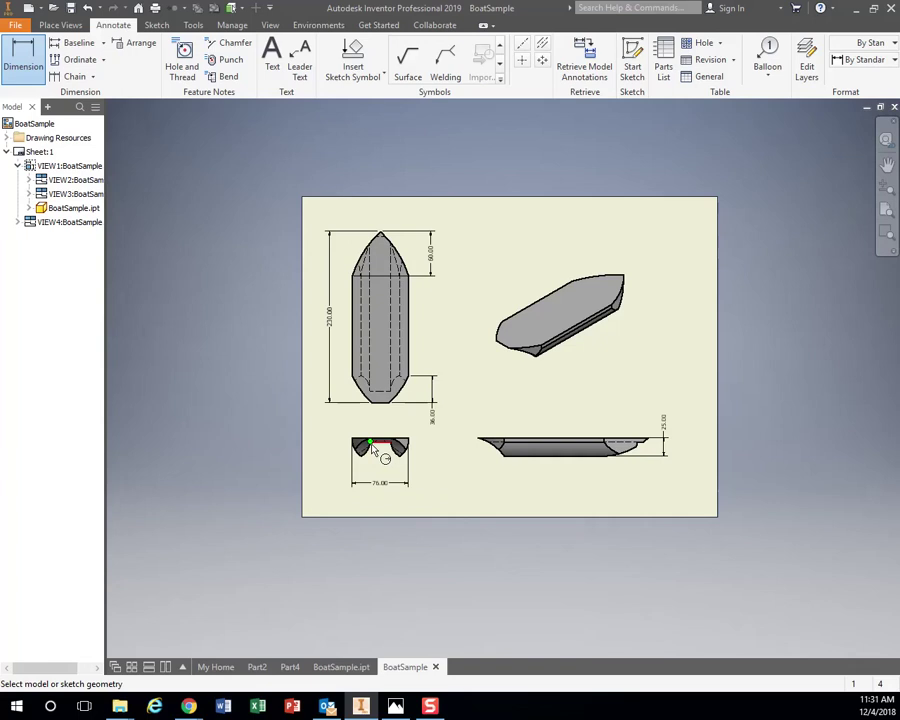
Step: Add the 24 dimension above the end view and start a text note
{"action": "left_click", "coordinate": [372, 446]}
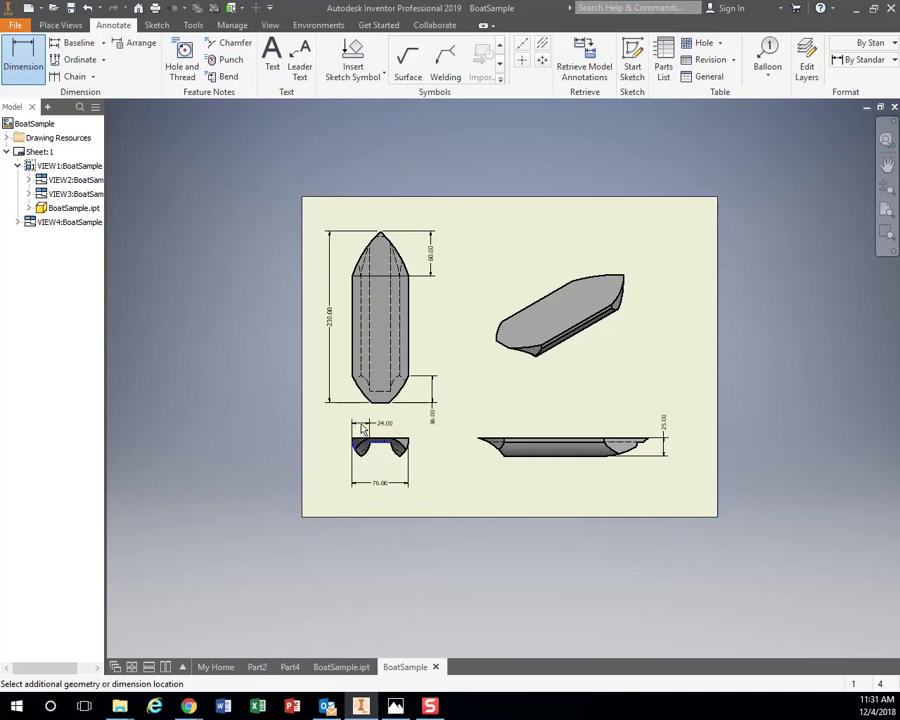
{"action": "left_click", "coordinate": [366, 429]}
{"action": "left_click", "coordinate": [472, 354]}
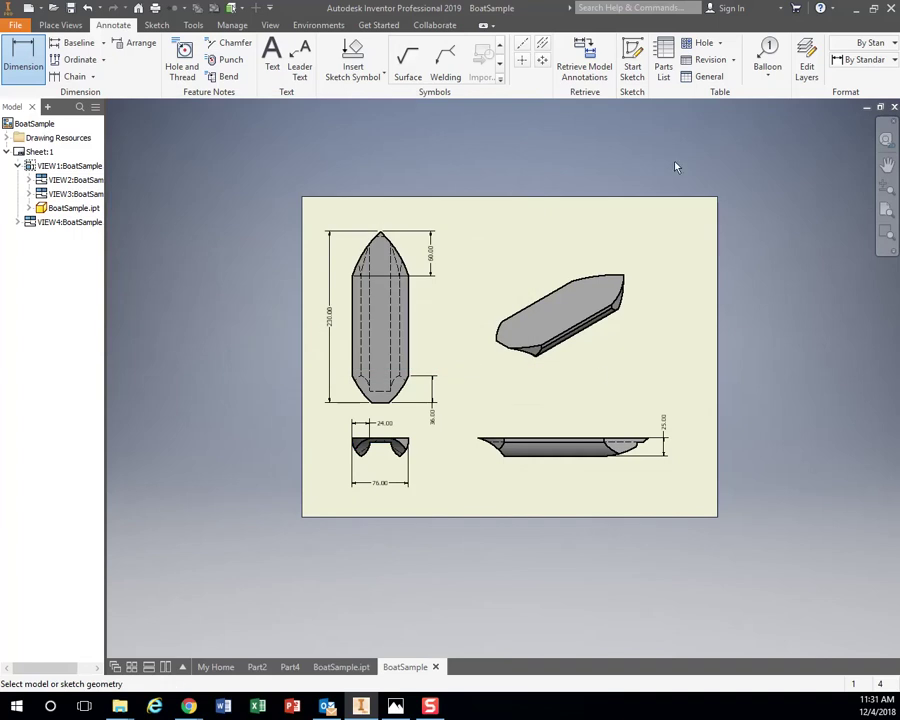
{"action": "left_click", "coordinate": [272, 52]}
Step: Place a two-line note 'Mr. Brown / Sample Boat' near the sheet's top right
{"action": "left_click", "coordinate": [464, 236]}
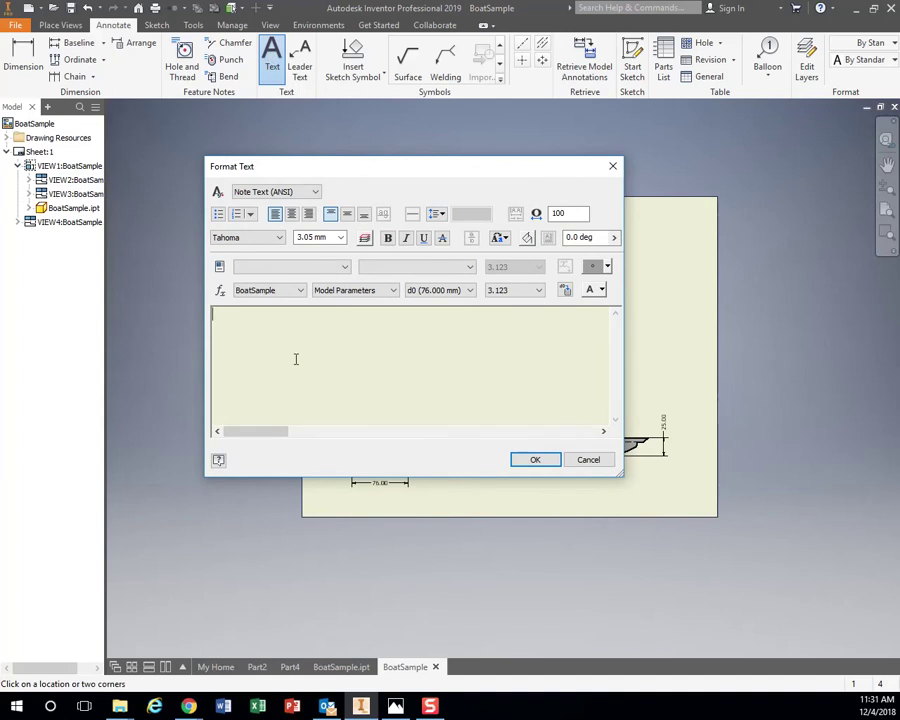
{"action": "type", "text": "Mr. Br"}
{"action": "type", "text": "own "}
{"action": "type", "text": "Sample Boat"}
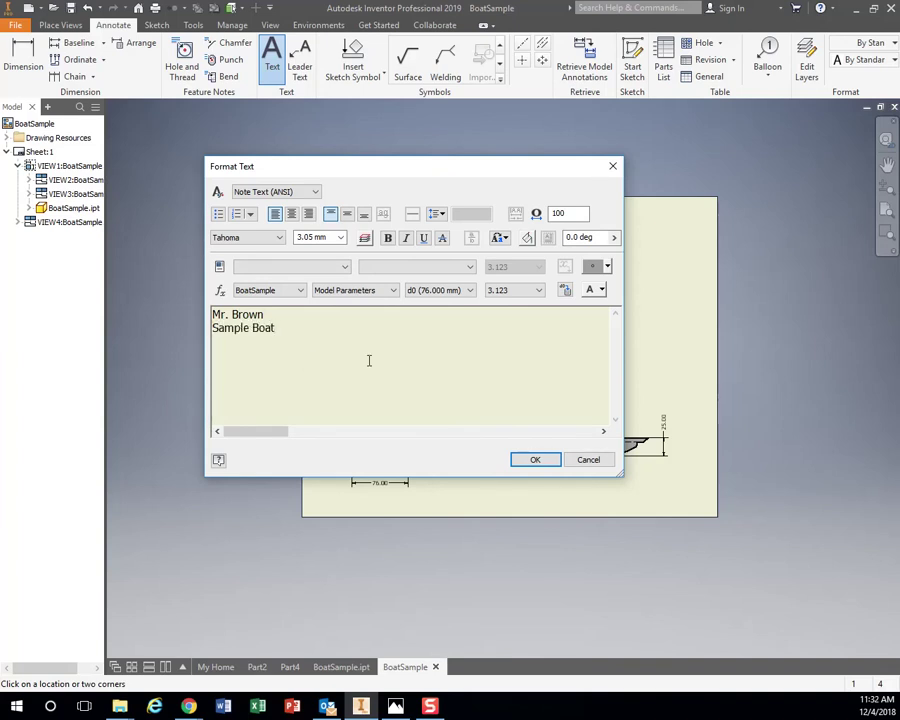
{"action": "left_click", "coordinate": [536, 461]}
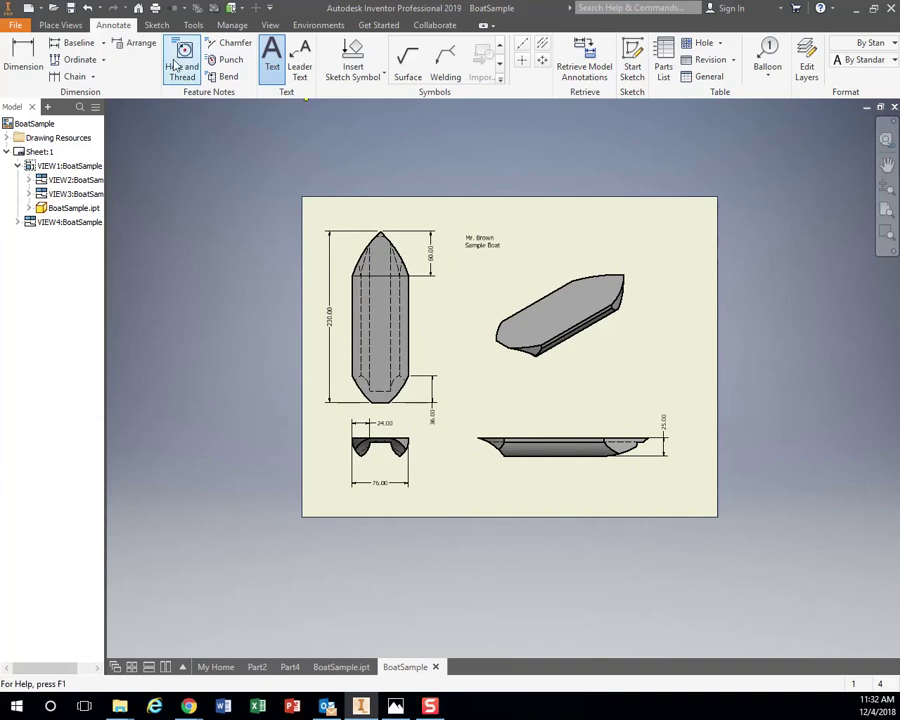
Step: Discard a stray text note and export the drawing to PDF as BoatSample.pdf
{"action": "left_click", "coordinate": [12, 25]}
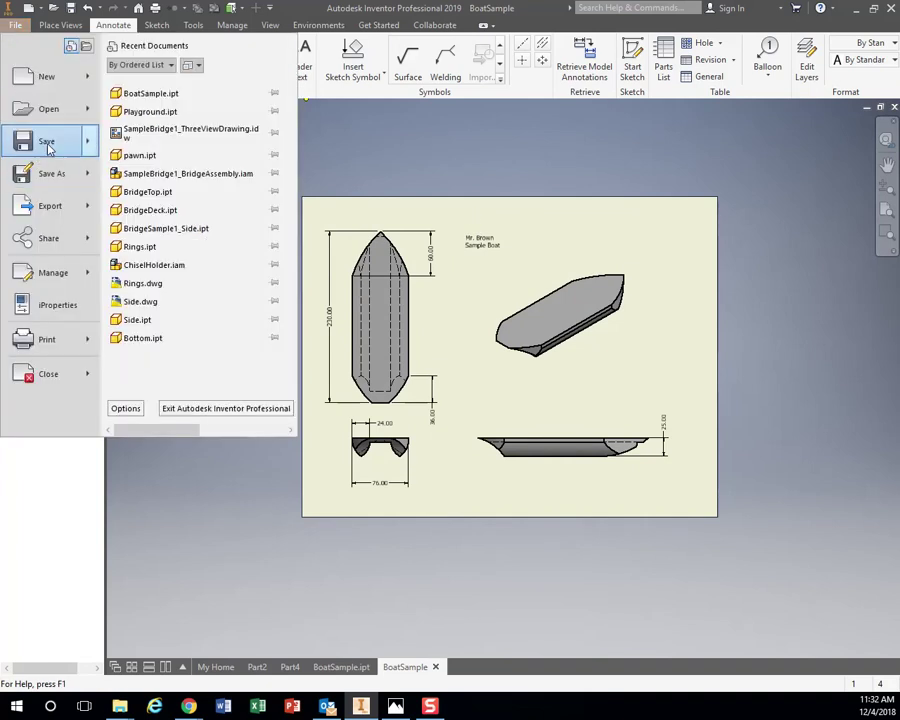
{"action": "mouse_move", "coordinate": [48, 173]}
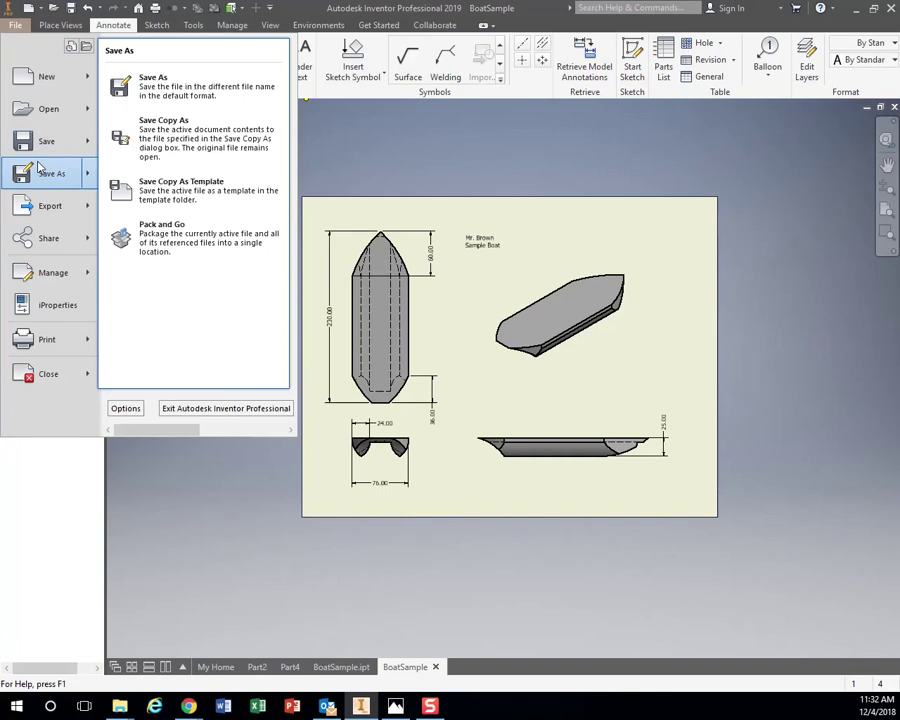
{"action": "key", "text": "t"}
{"action": "left_click", "coordinate": [374, 129]}
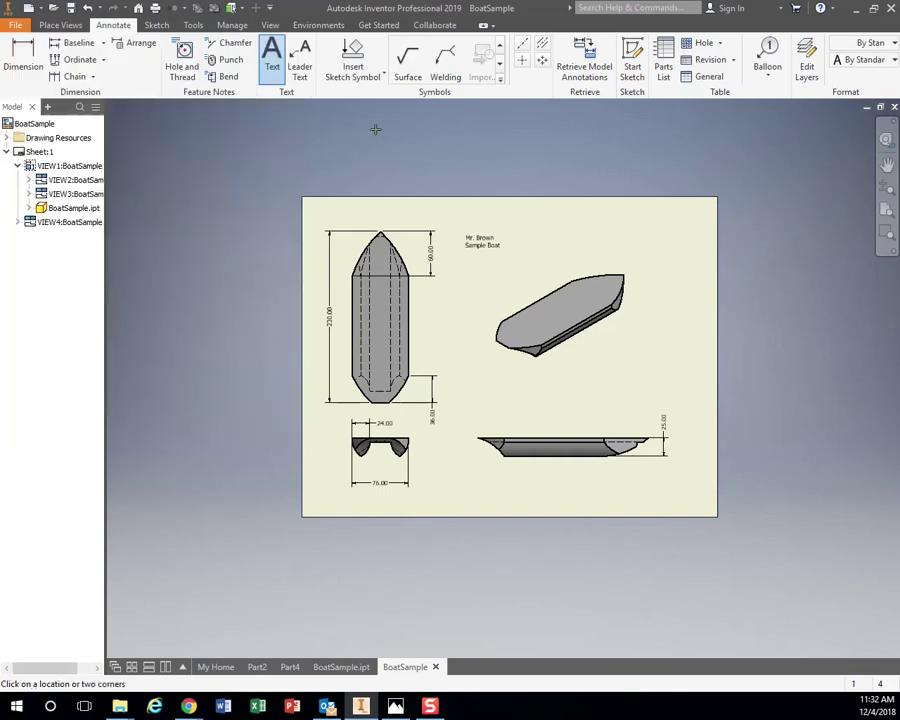
{"action": "left_click", "coordinate": [586, 460]}
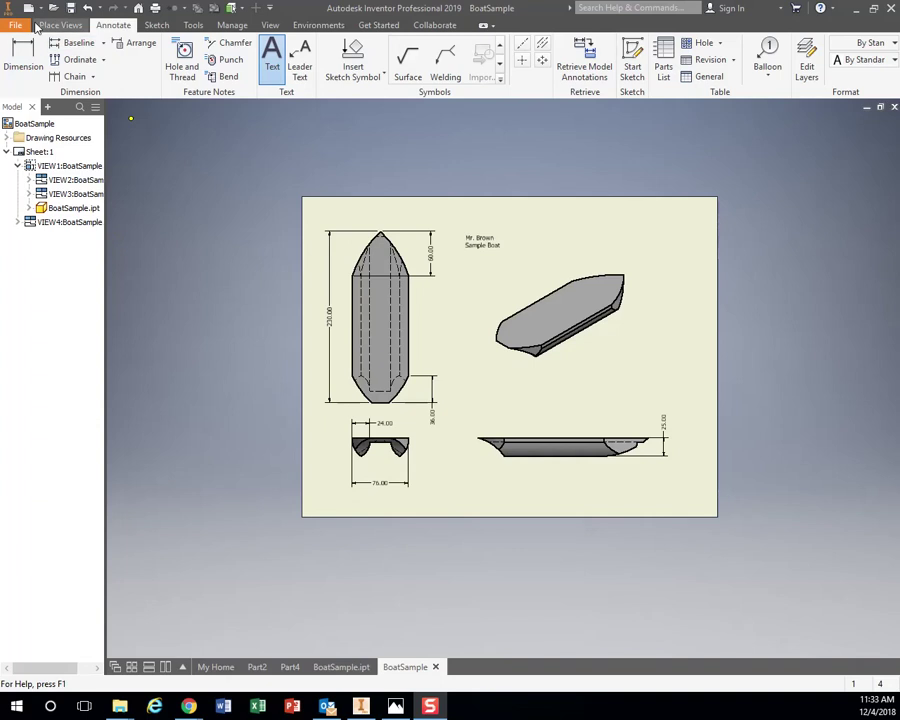
{"action": "left_click", "coordinate": [15, 24]}
{"action": "mouse_move", "coordinate": [50, 206]}
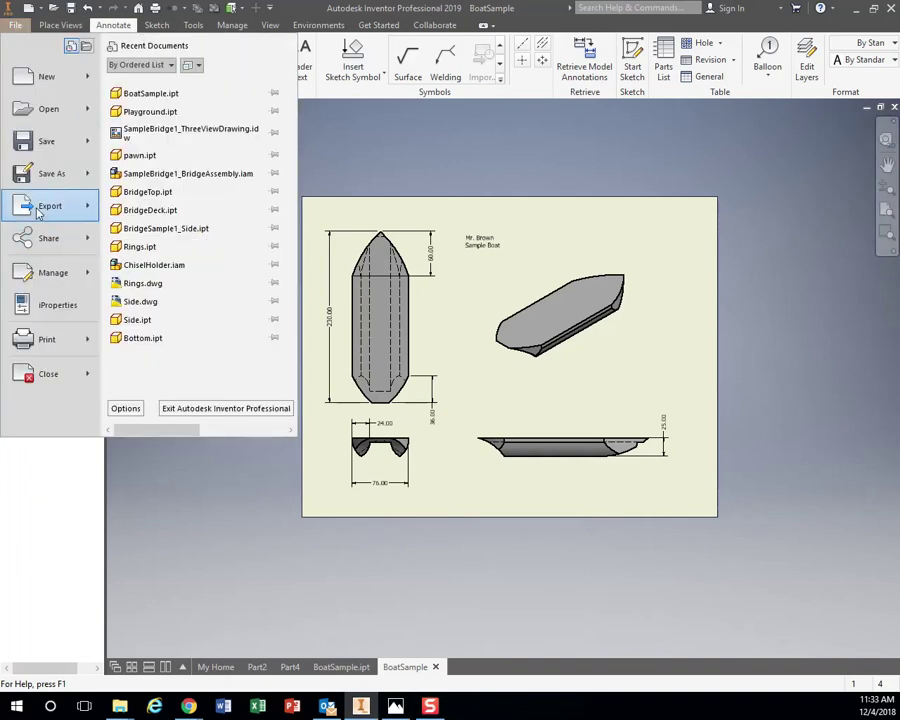
{"action": "left_click", "coordinate": [150, 165]}
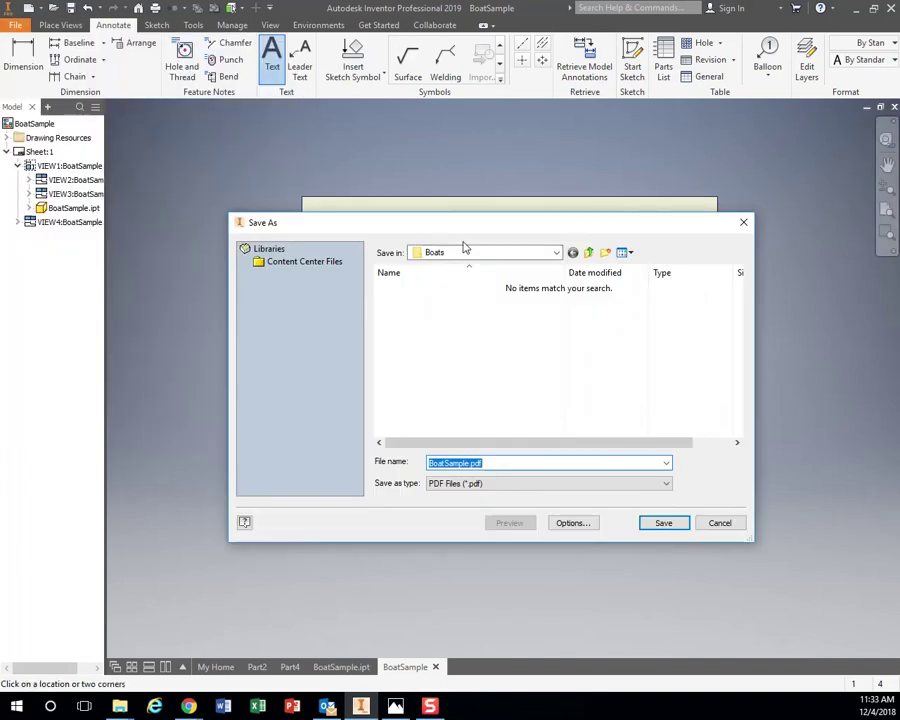